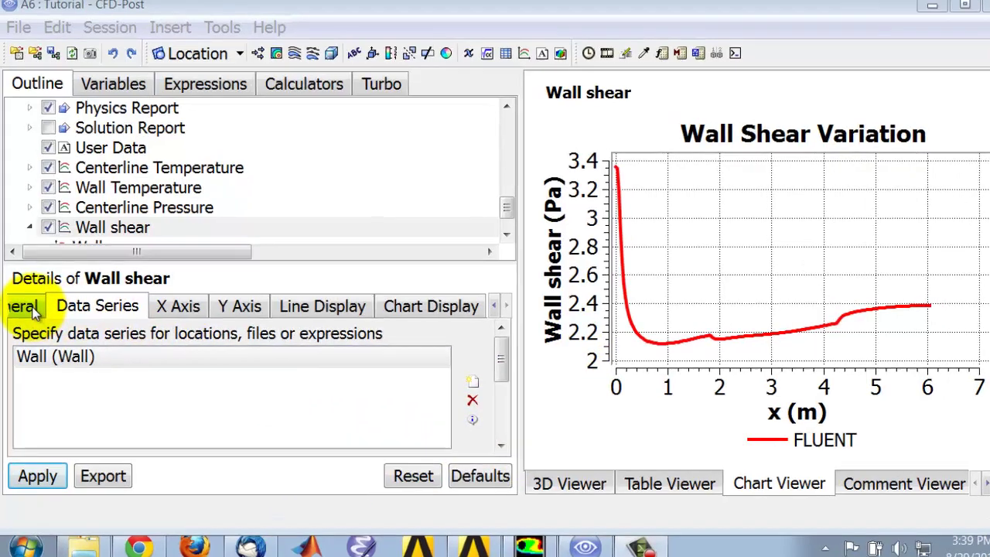
Step: Show the Wall shear chart's General settings, with Display Title and the title 'Wall Shear Variation'
click(22, 303)
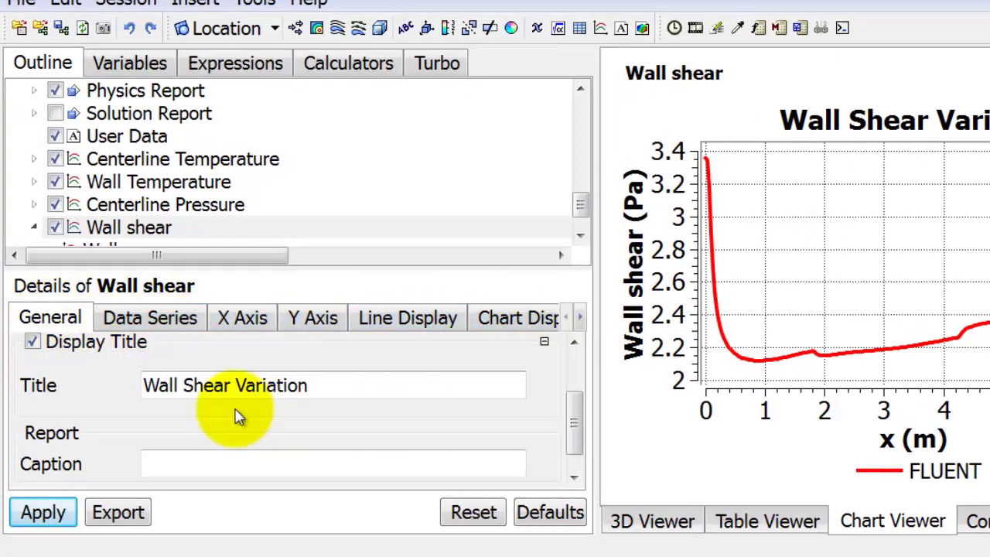
Step: Review the chart title, its data series and the X Axis custom label 'x (m)'
click(199, 394)
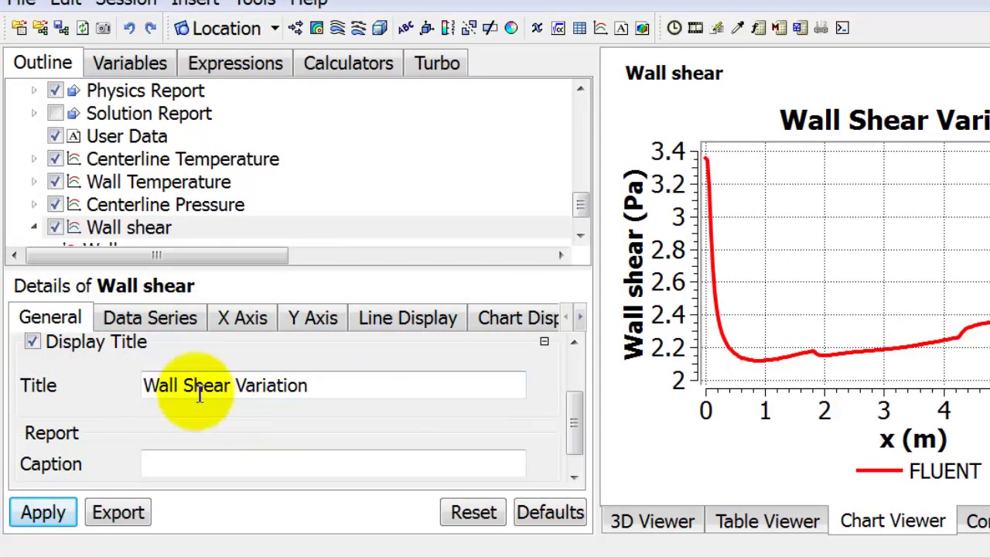
click(168, 320)
drag(569, 379, 590, 437)
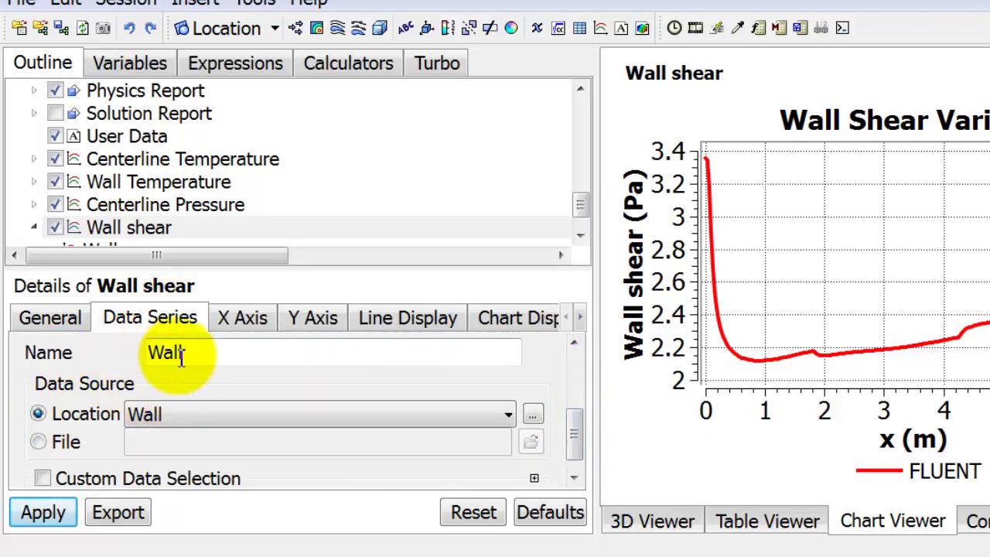
drag(573, 435, 576, 410)
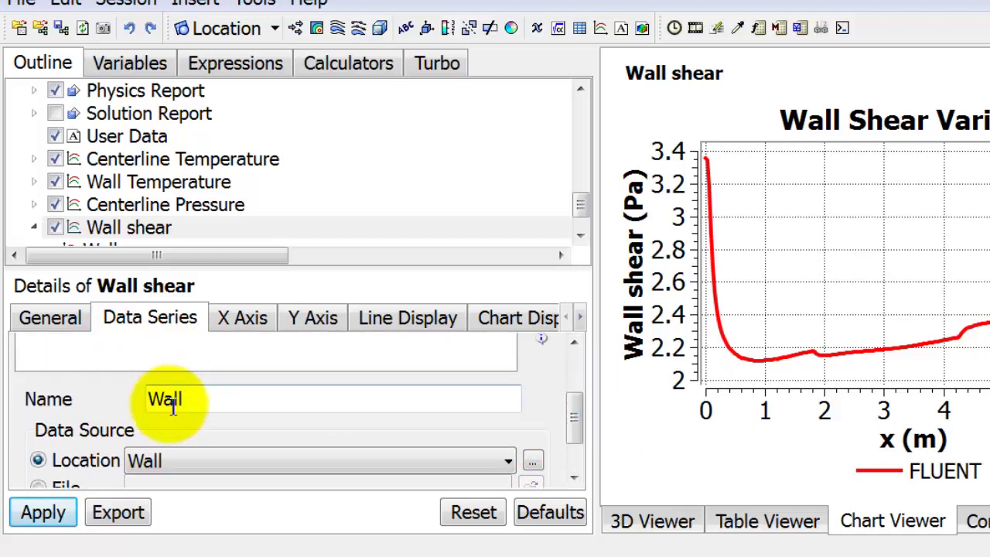
click(243, 315)
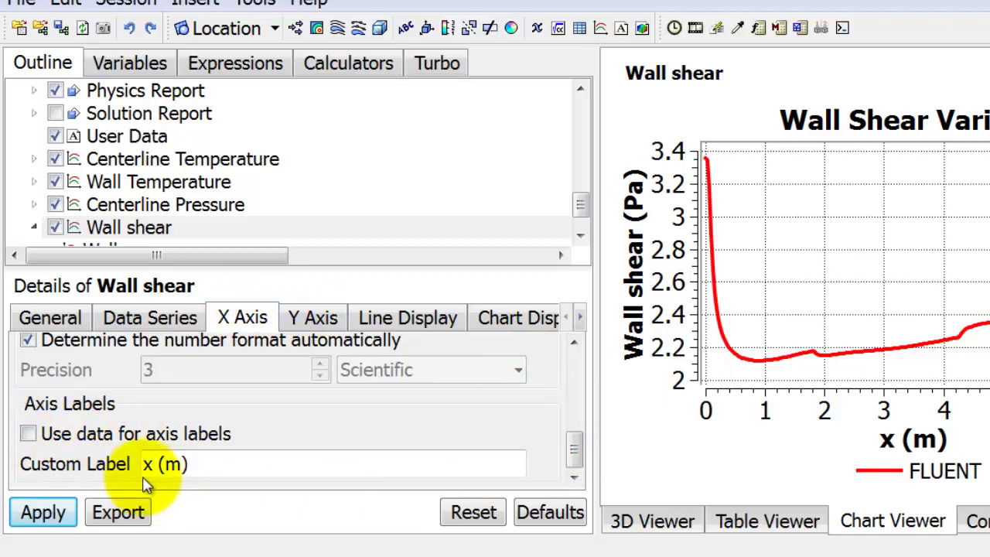
click(188, 463)
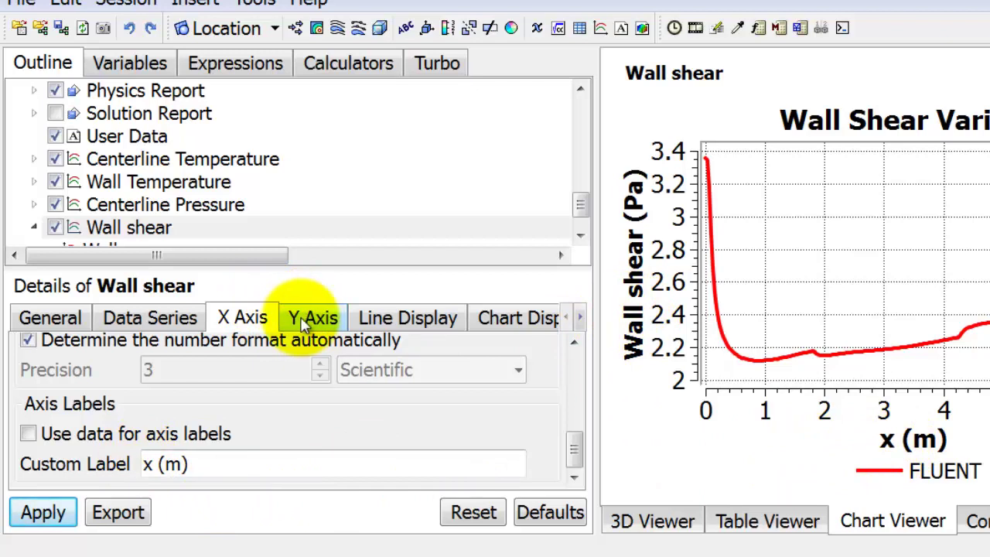
Step: Check the Line Display settings: legend name FLUENT, line style Automatic, automatic line color
click(416, 323)
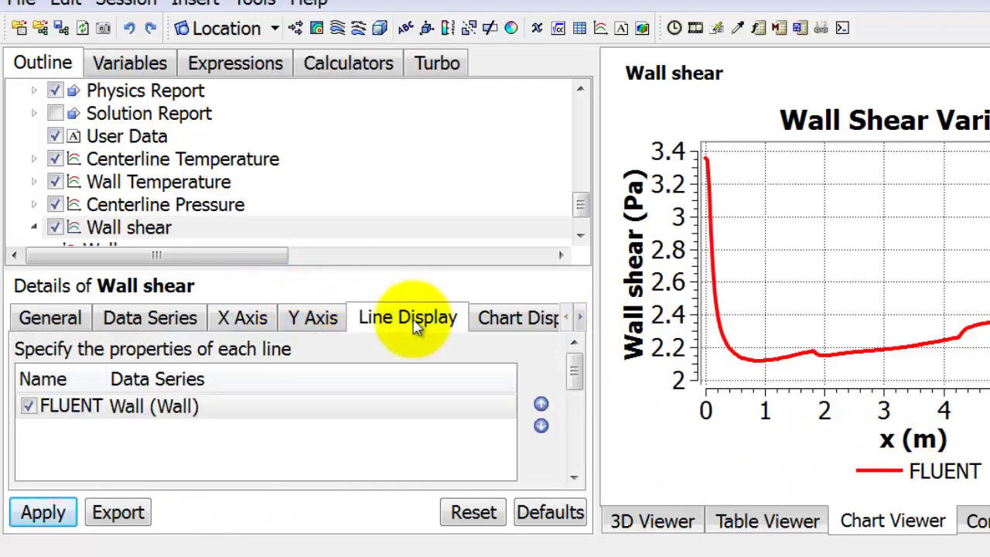
drag(576, 364, 580, 411)
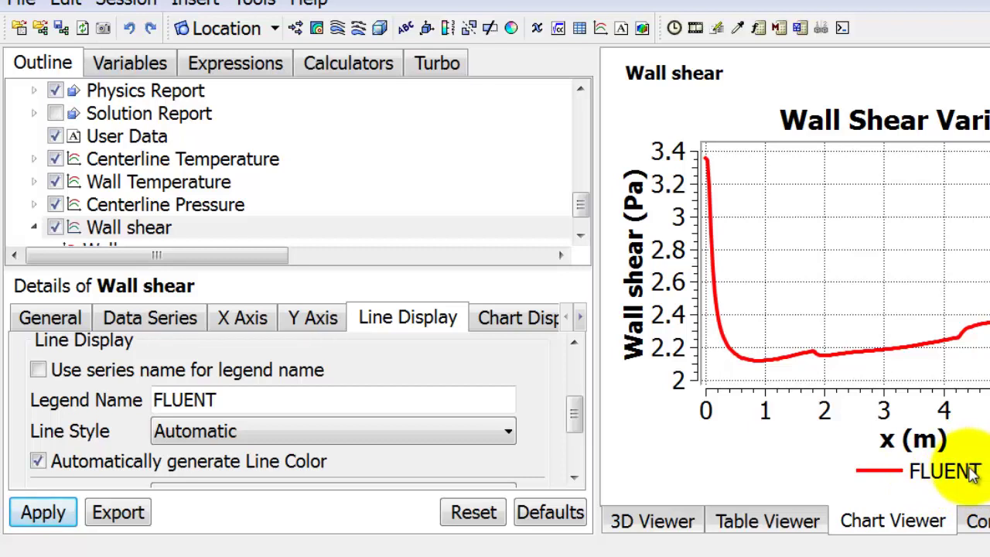
Step: Review Chart Display sizes, fonts and grid (horizontal and vertical lines on, minor off), then apply
click(504, 327)
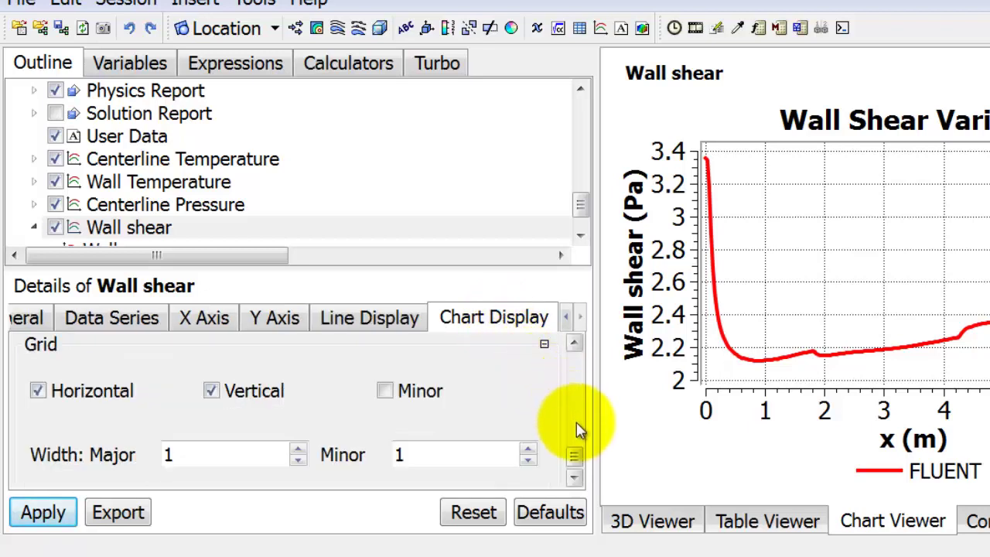
drag(575, 459, 585, 410)
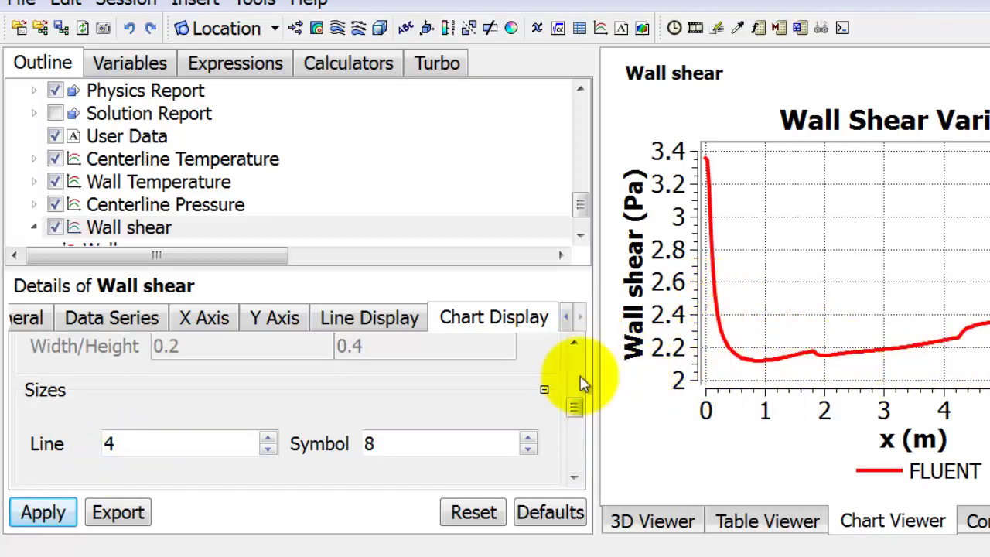
drag(574, 410, 581, 437)
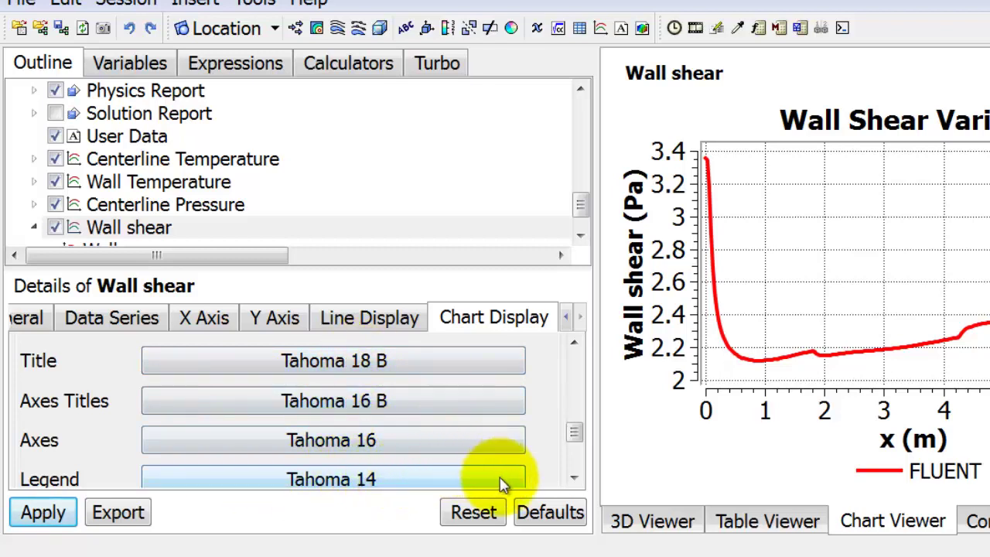
drag(574, 433, 581, 462)
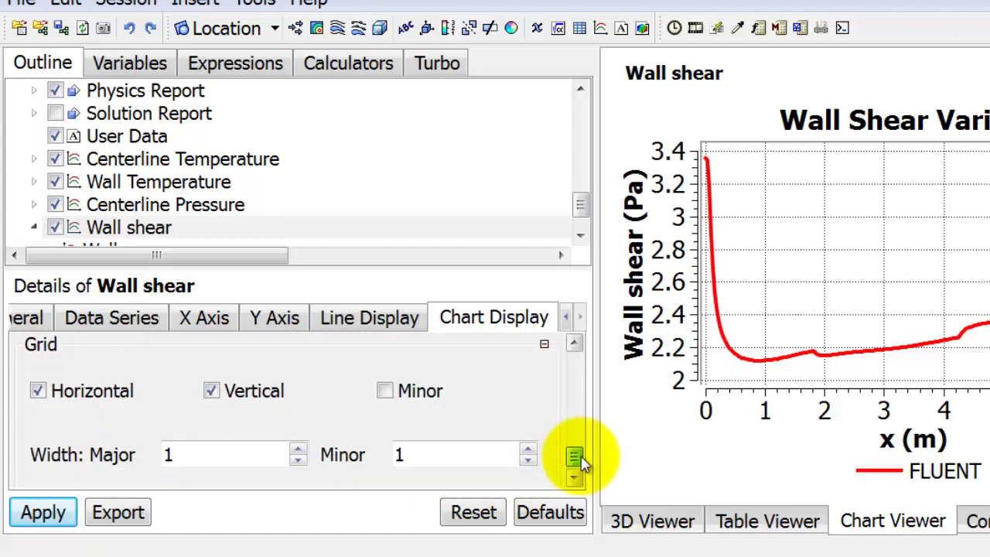
click(42, 510)
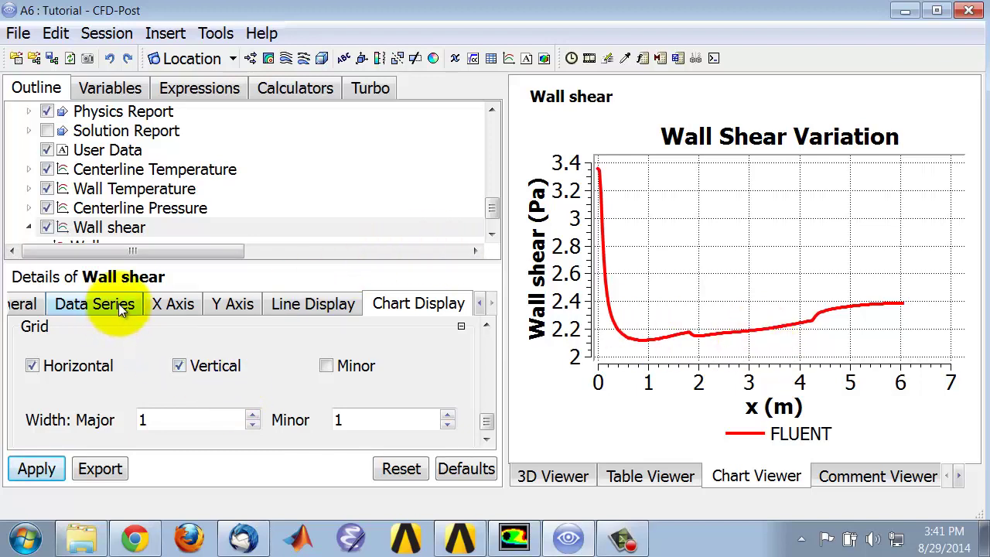
click(91, 543)
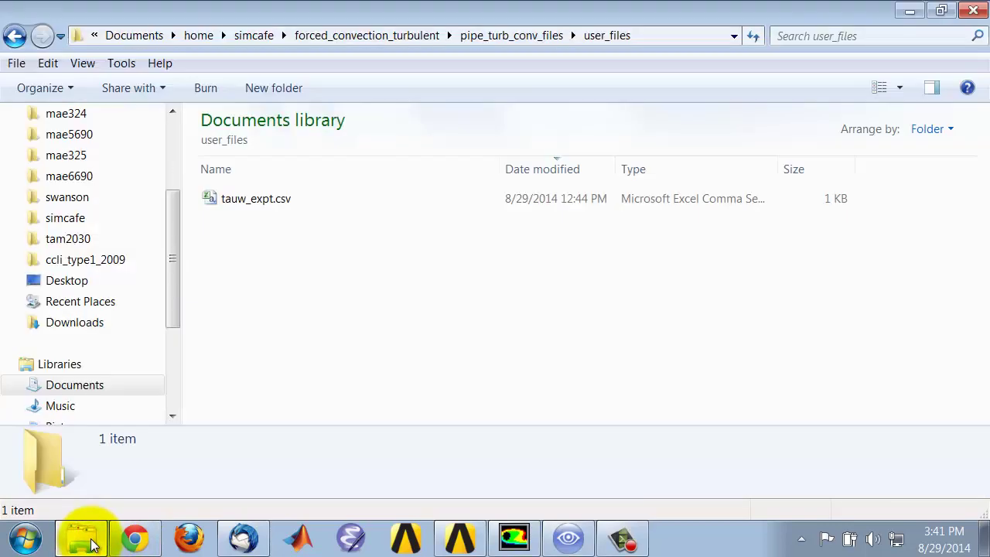
click(421, 37)
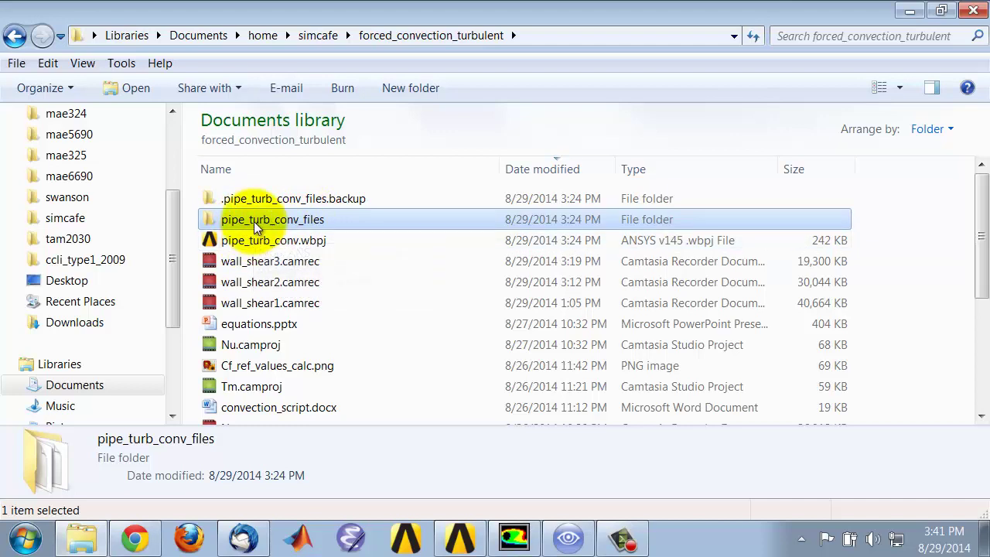
double_click(302, 222)
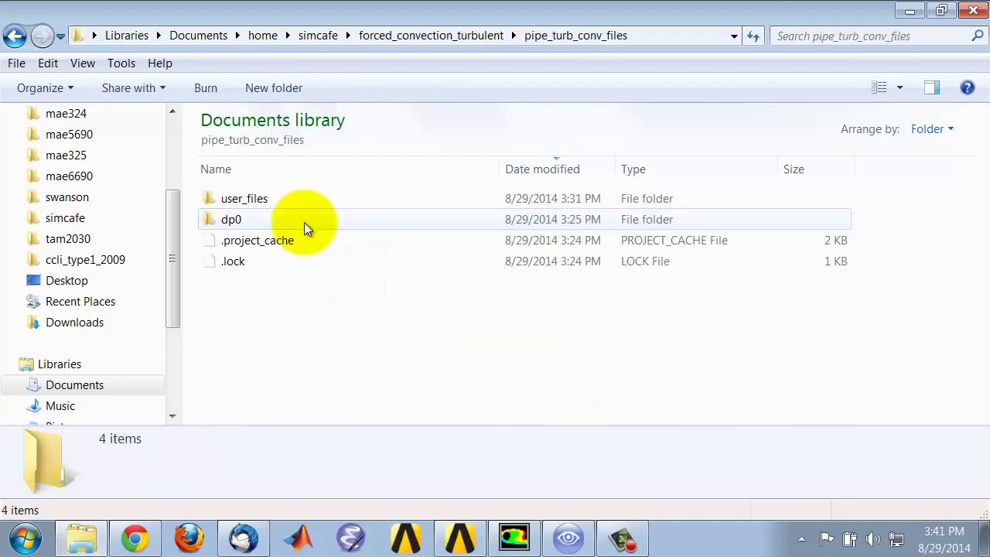
double_click(268, 201)
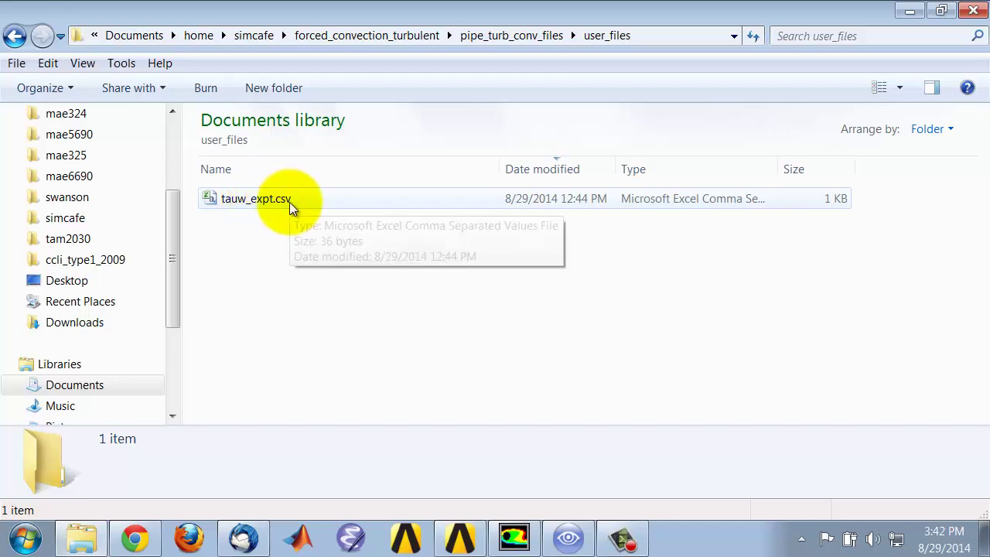
click(290, 202)
Step: Open tauw_expt.csv in Excel to check its two rows, then close Excel
double_click(289, 201)
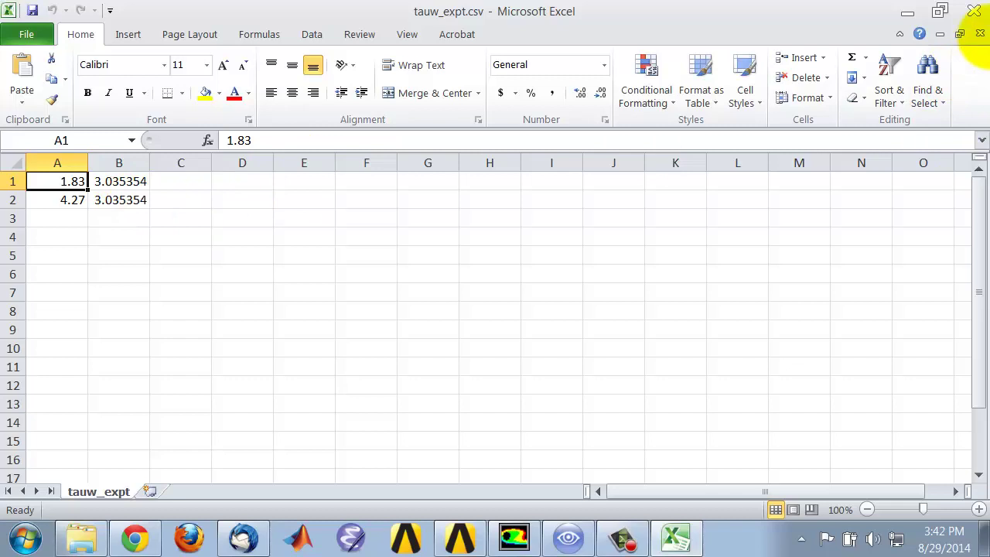
click(973, 10)
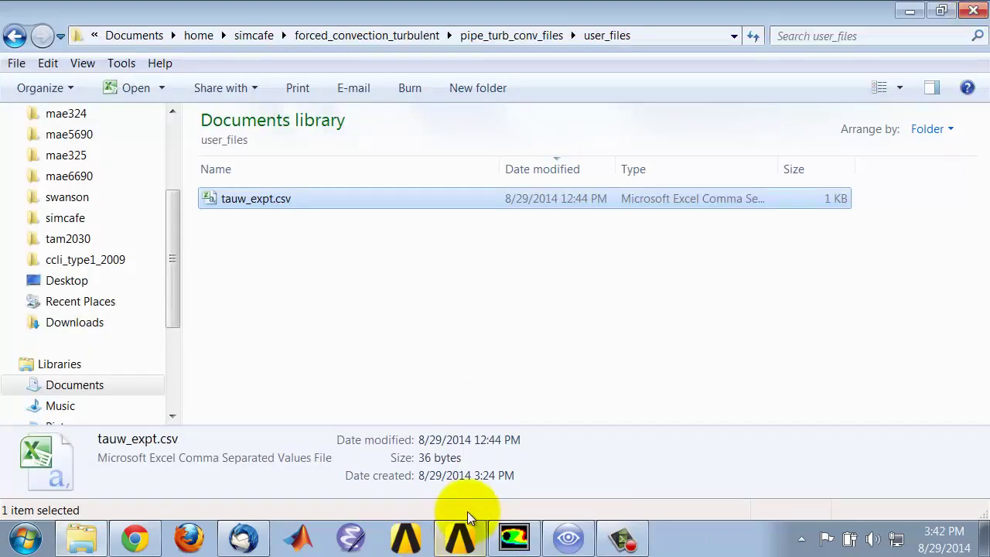
Step: Back in CFD-Post, add a new data series to the Wall shear chart
click(569, 539)
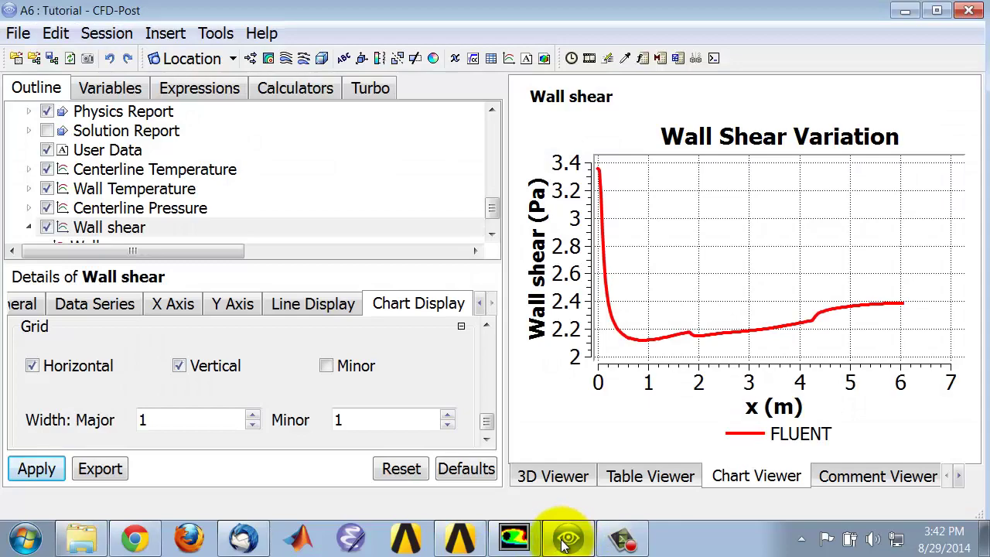
click(127, 305)
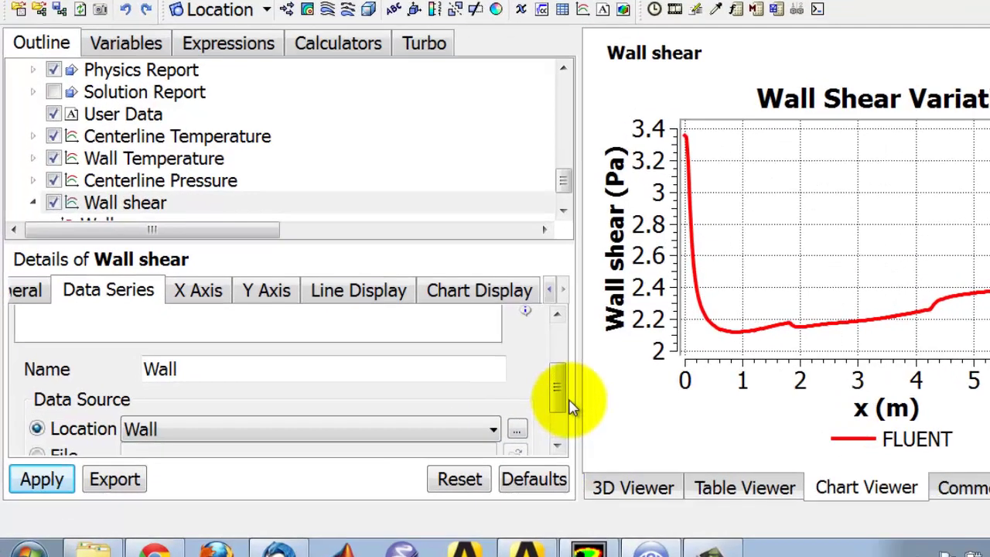
drag(494, 389, 493, 362)
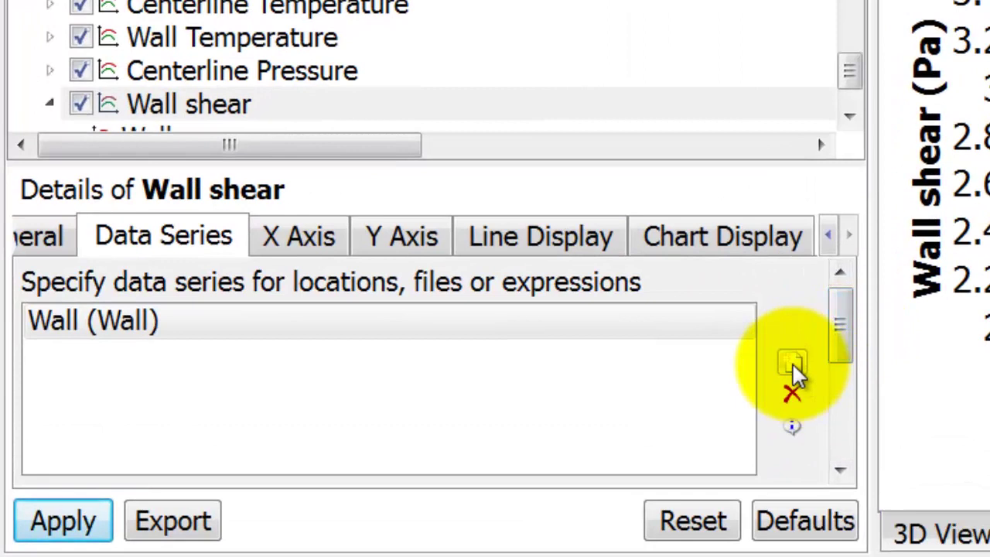
click(793, 363)
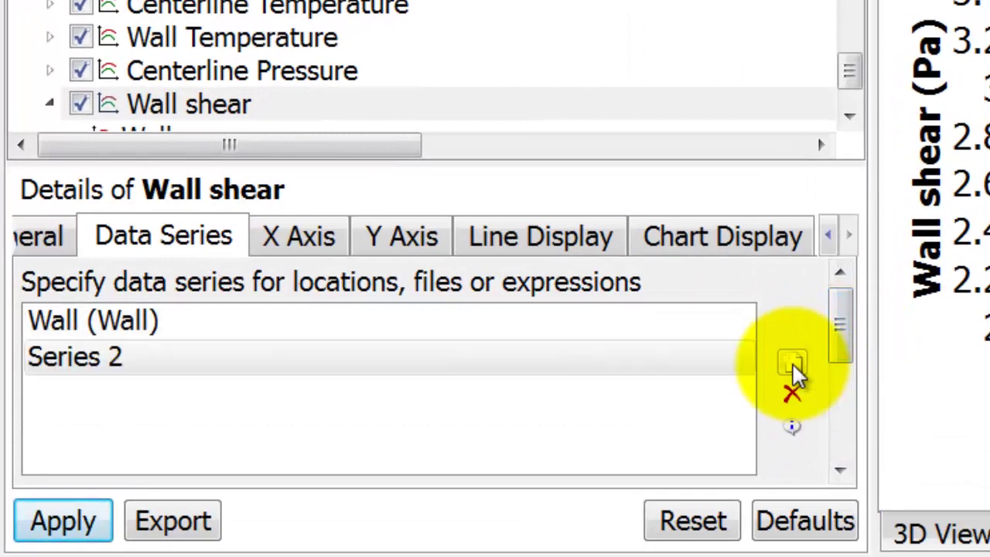
drag(844, 370, 853, 457)
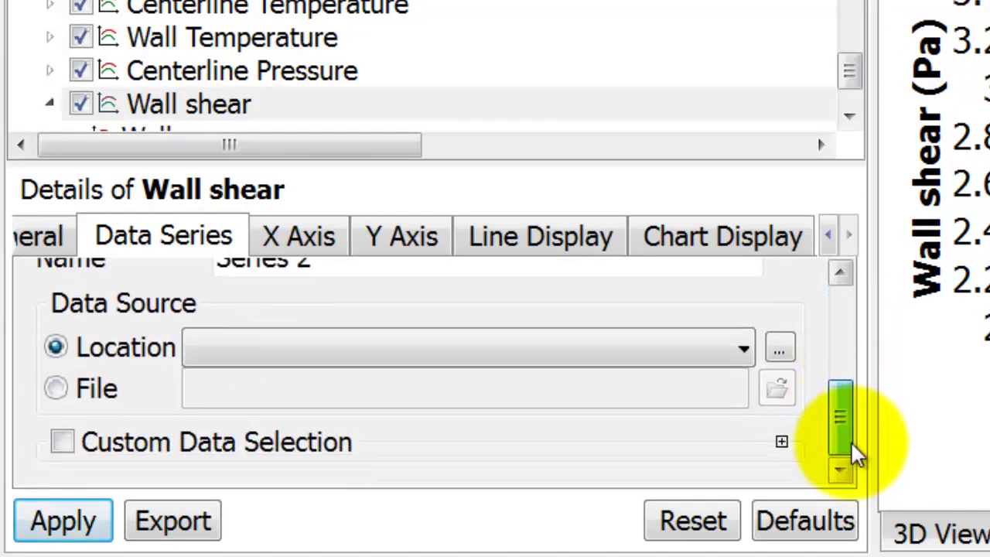
Step: Load the new series from the file tauw_expt.csv and apply it as Series 2
click(57, 389)
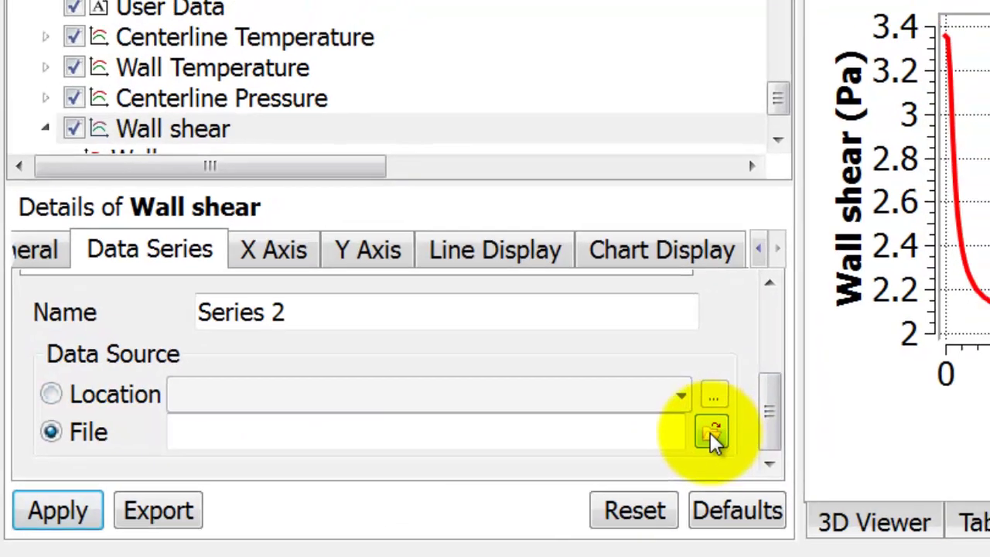
click(776, 435)
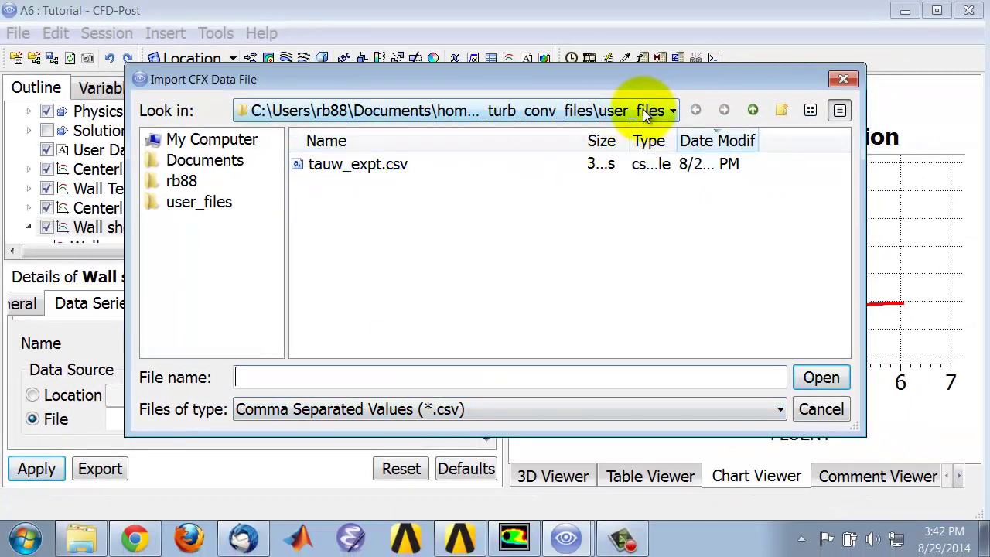
click(368, 163)
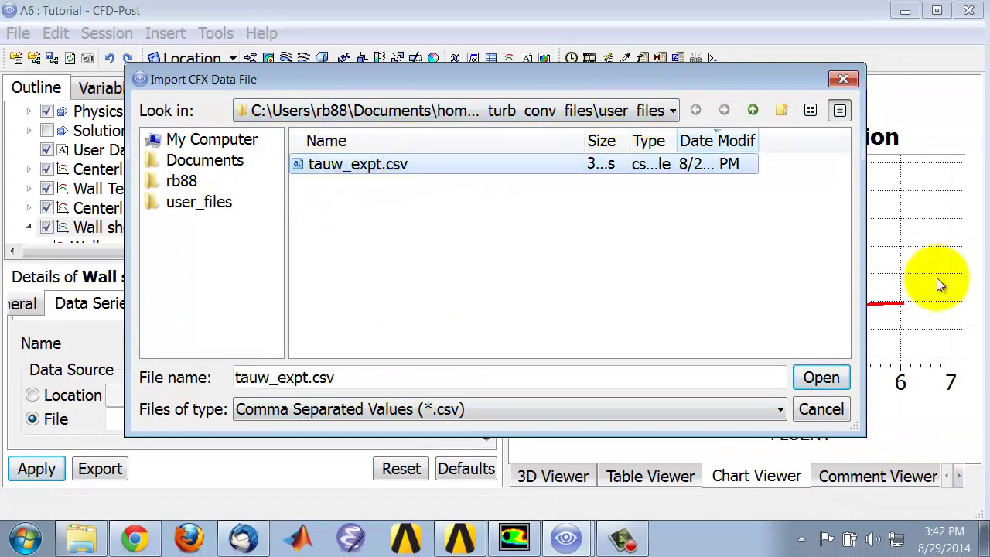
click(823, 378)
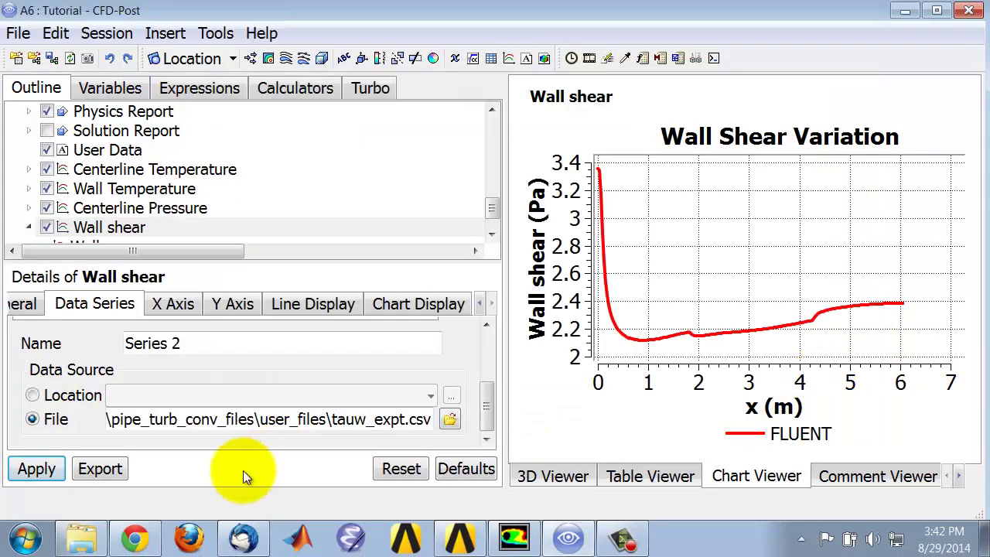
click(41, 466)
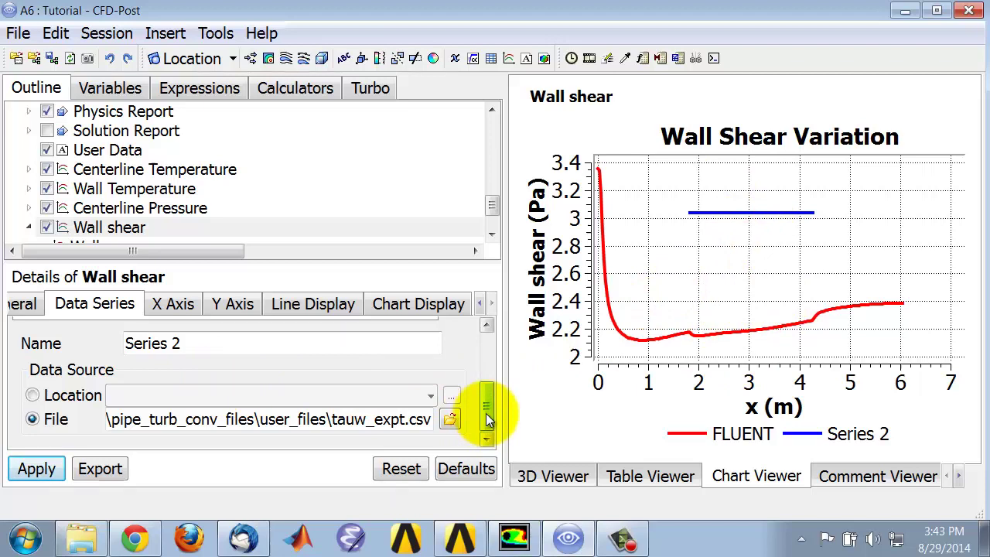
Step: Delete Series 2 from the data series list and apply, leaving only the FLUENT curve
drag(488, 418, 490, 369)
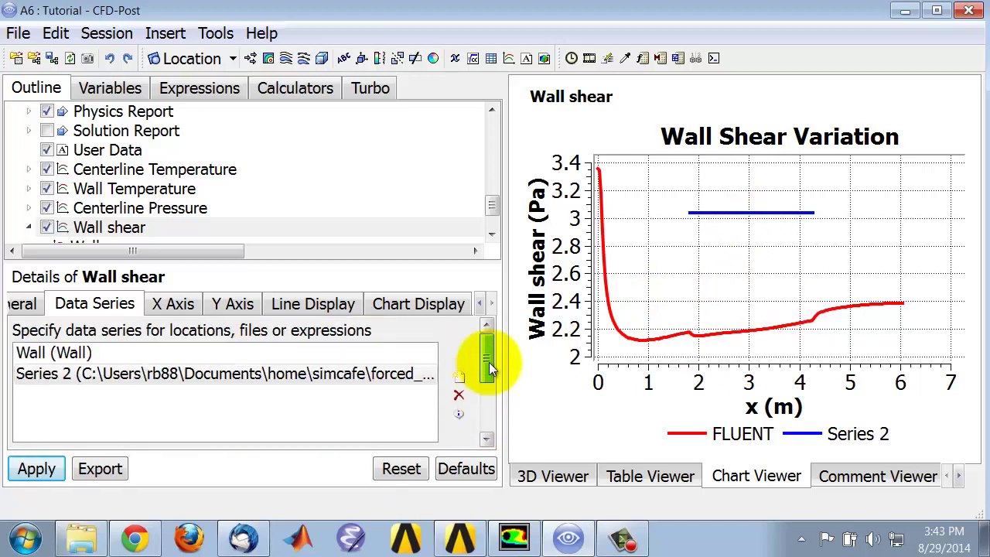
click(293, 379)
click(458, 395)
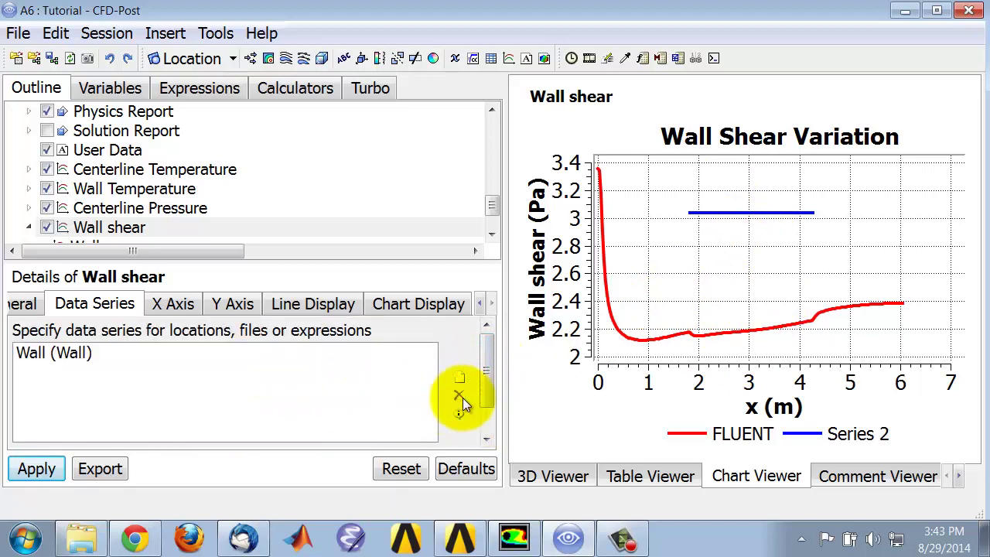
click(37, 468)
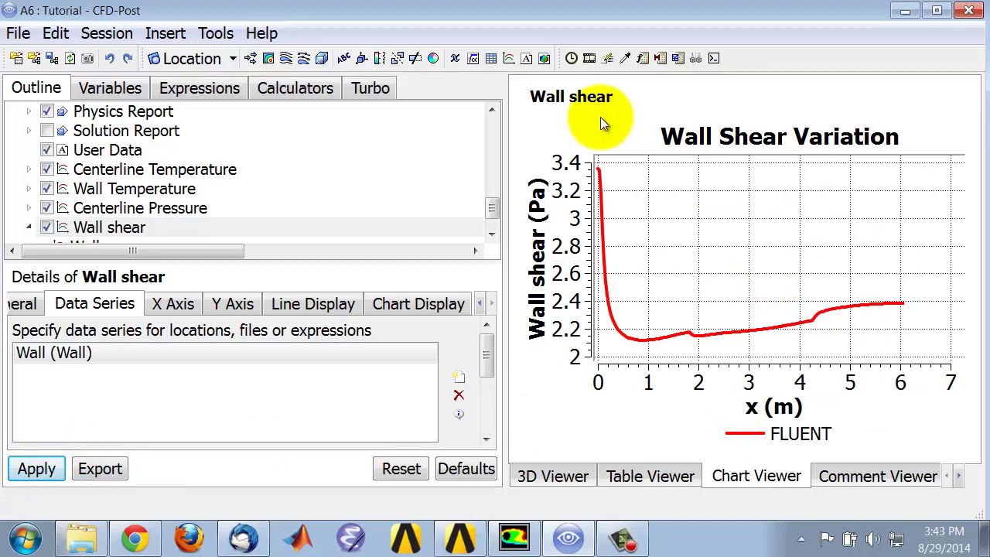
Step: Set up an 800 × 800 PNG picture of the chart, replacing the 'Chart' file name with wall_shear
click(89, 58)
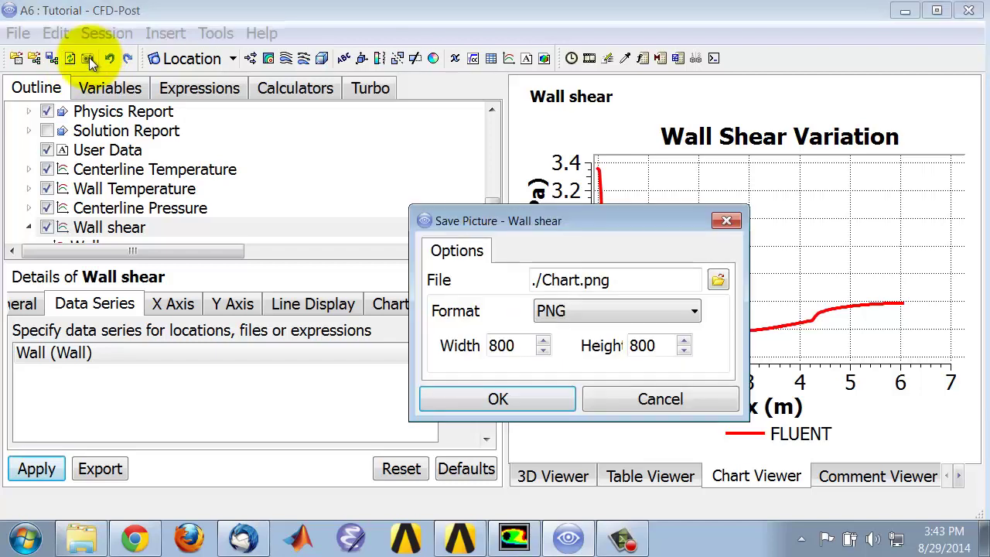
click(713, 280)
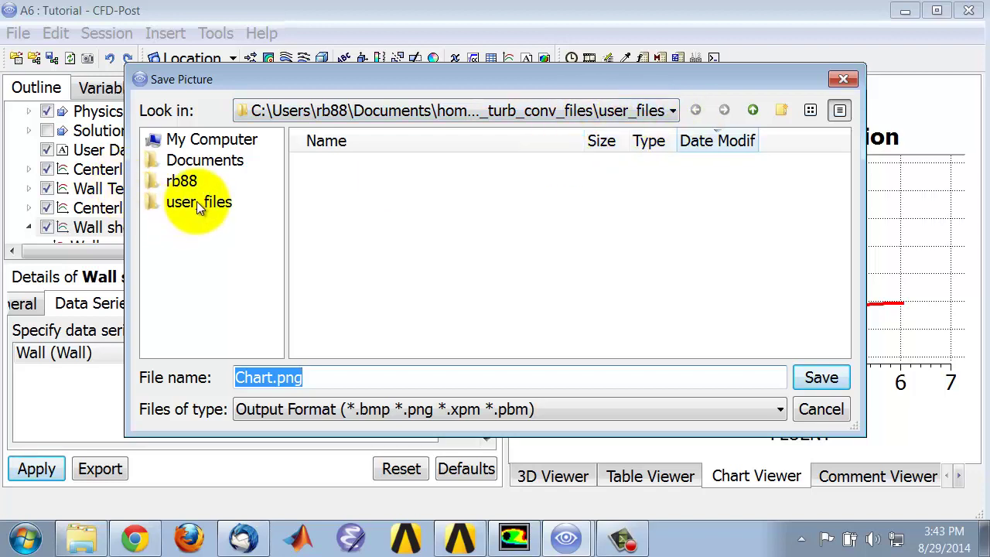
click(822, 411)
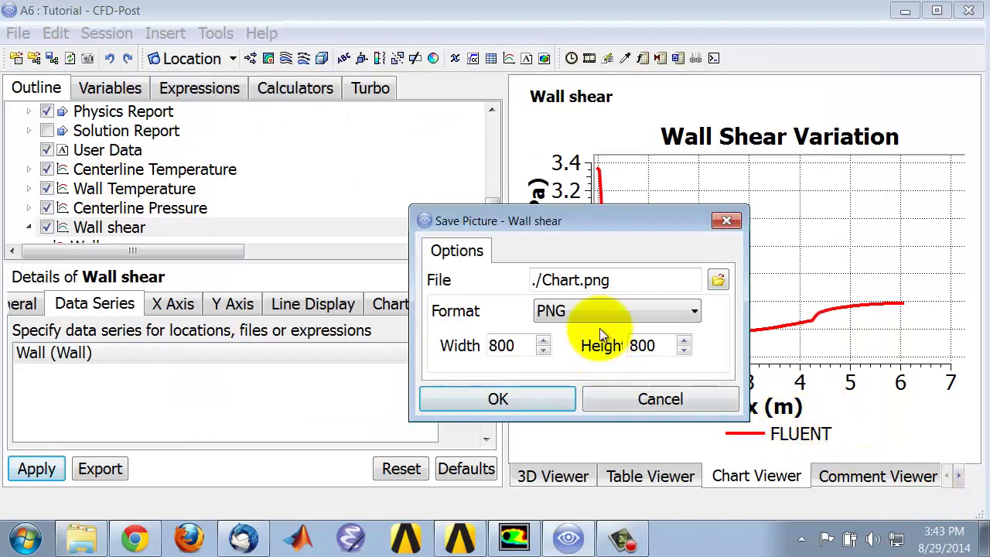
drag(576, 284, 545, 281)
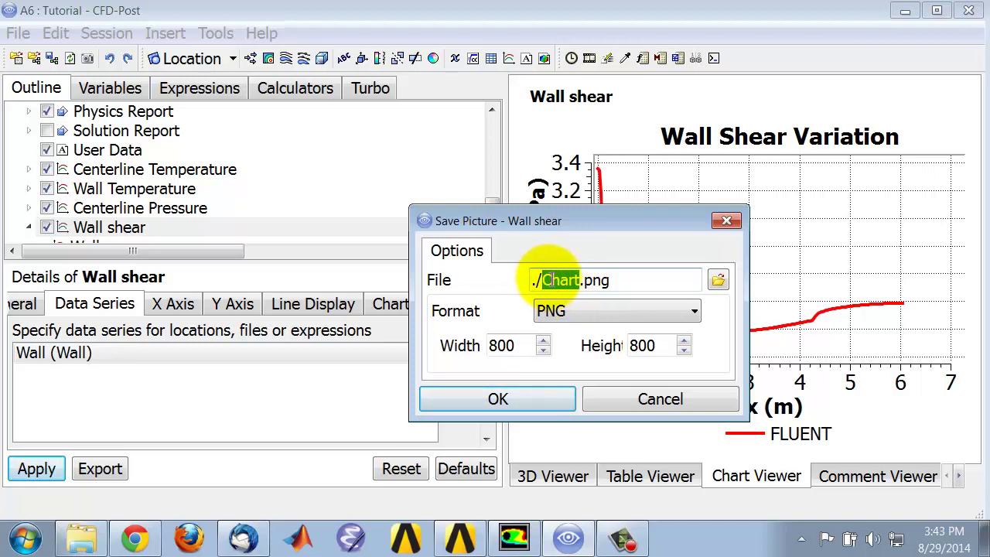
text(Wall_s)
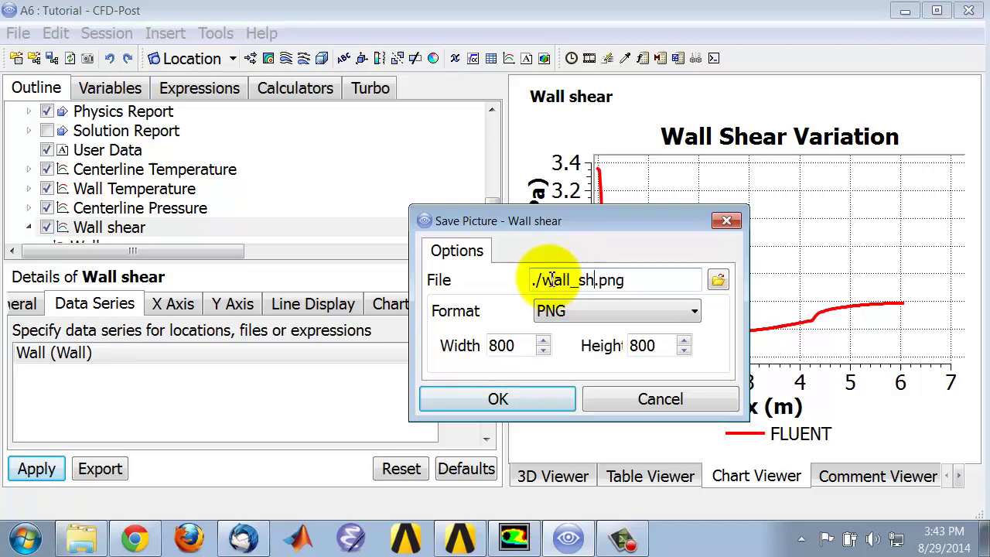